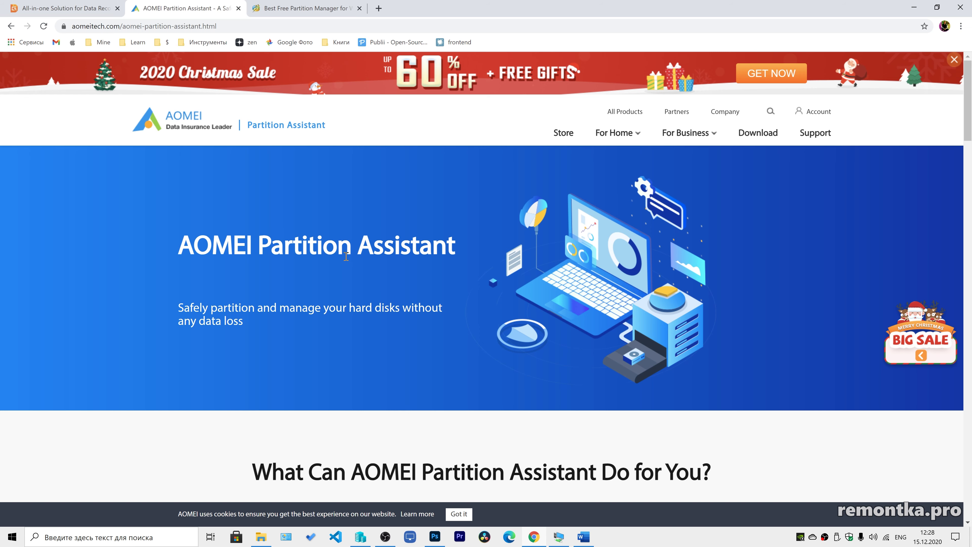
Look over the MiniTool Partition Wizard, AOMEI Partition Assistant and DiskGenius websites, including the diskgenius.com address
{"action": "left_click", "coordinate": [304, 8]}
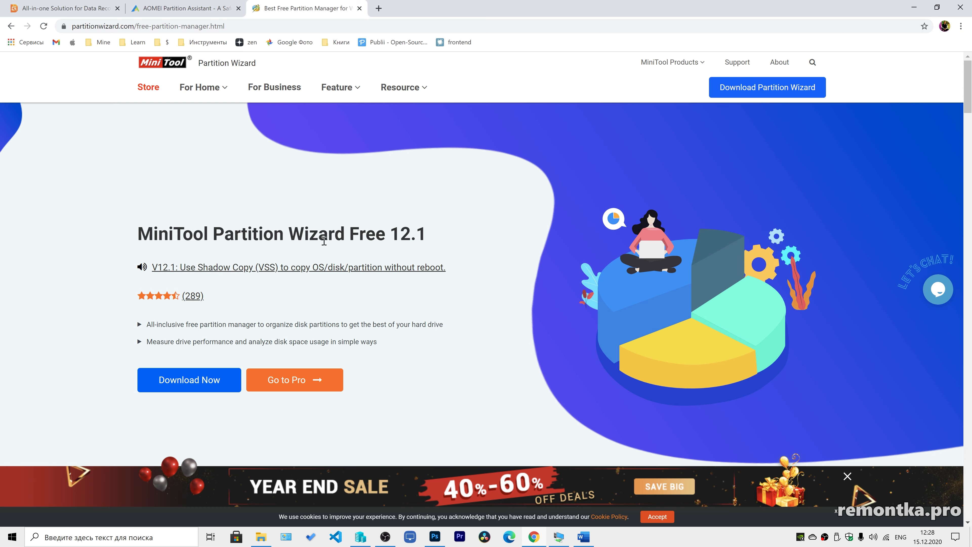
{"action": "key", "text": "ctrl+shift+Tab"}
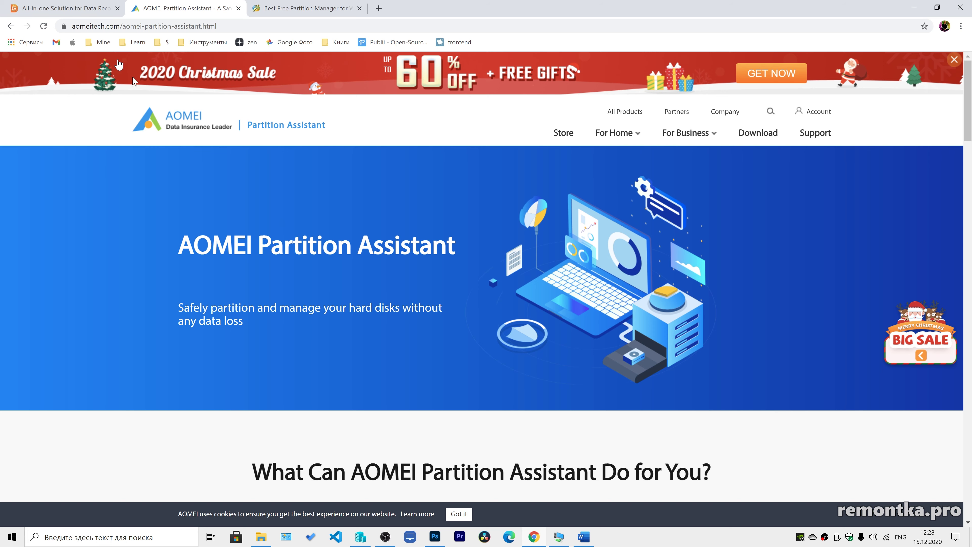
{"action": "left_click", "coordinate": [78, 9]}
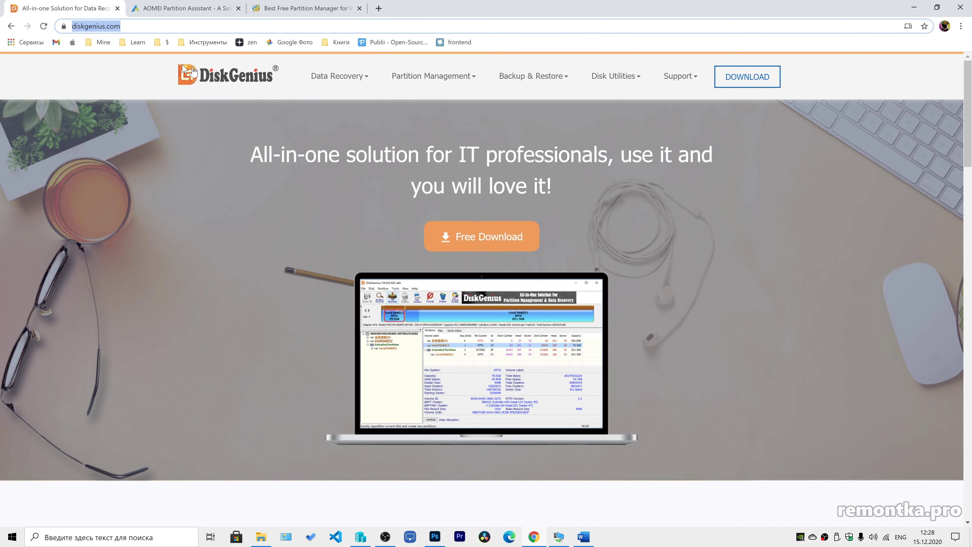
{"action": "left_click", "coordinate": [127, 26]}
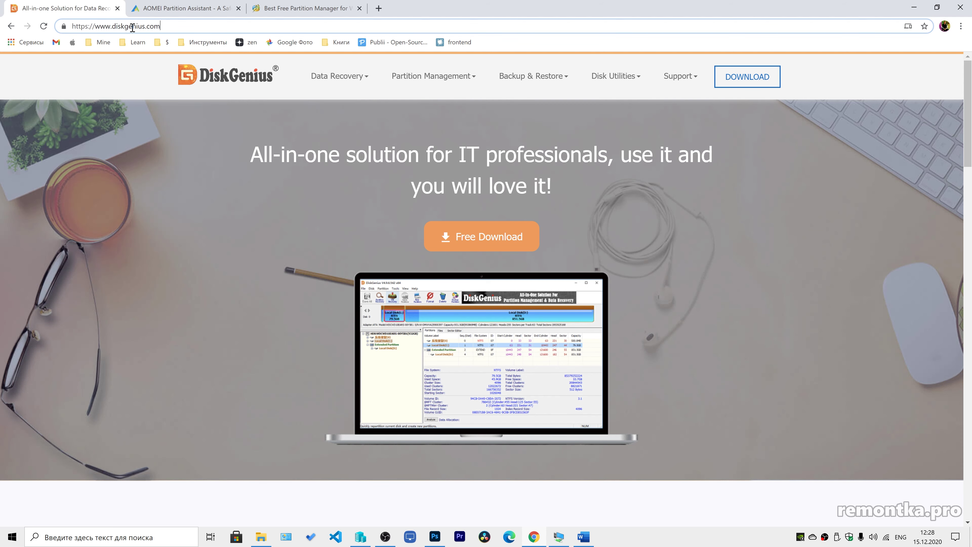
{"action": "left_click", "coordinate": [165, 26]}
Switch to the Win10GPT virtual machine and launch DiskGenius in it
{"action": "left_click", "coordinate": [917, 10]}
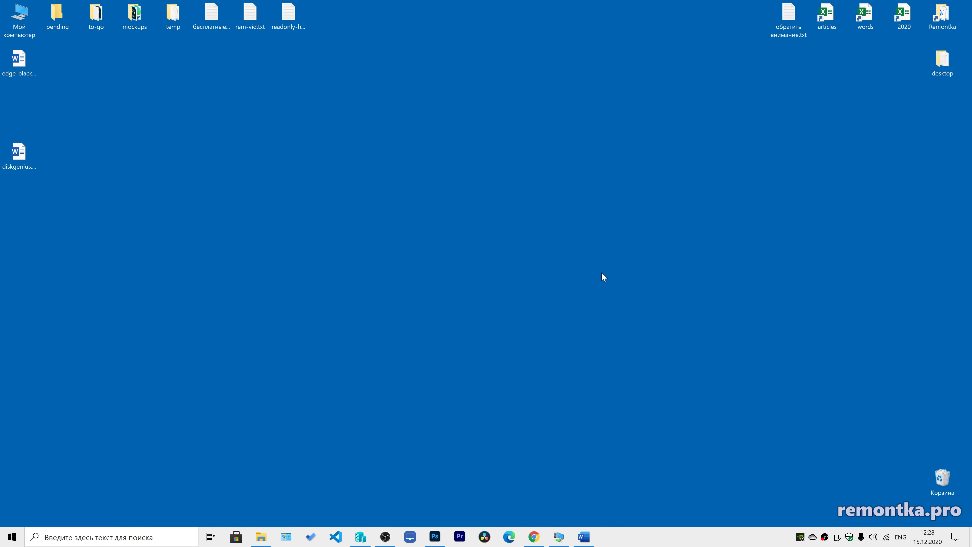
{"action": "left_click", "coordinate": [559, 537]}
{"action": "double_click", "coordinate": [185, 78]}
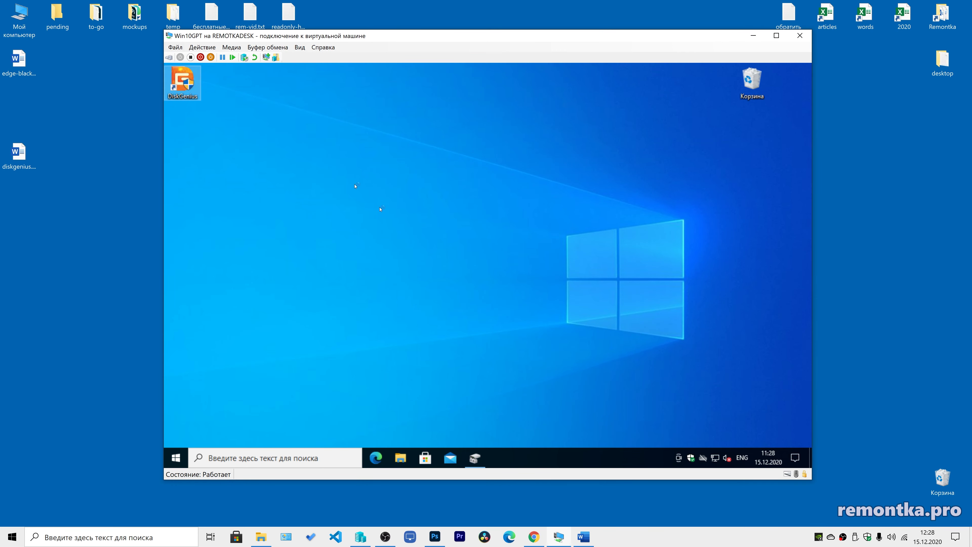
{"action": "left_click", "coordinate": [451, 327]}
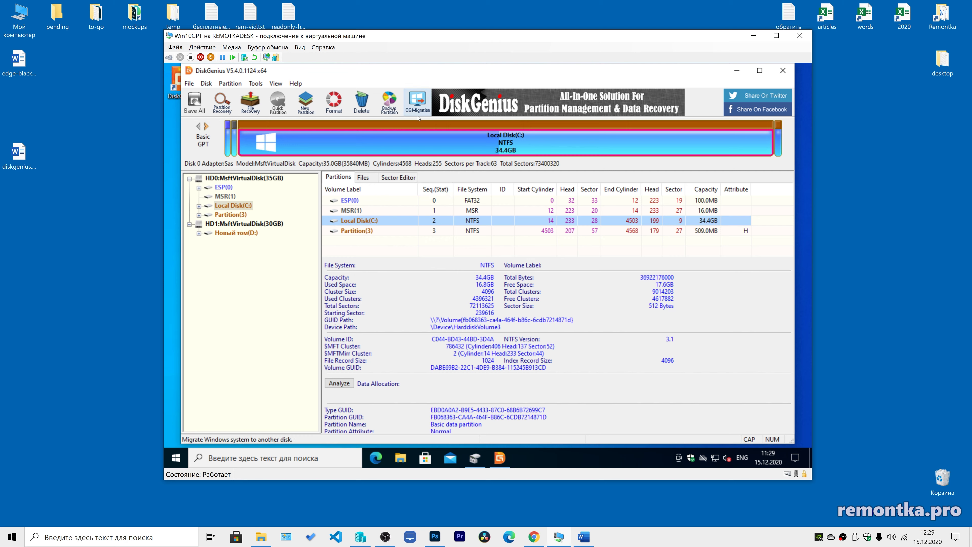
Set up an OS migration with HD1:MsftVirtualDisk(30GB) as the target disk, accepting that its contents are overwritten
{"action": "left_click", "coordinate": [418, 102]}
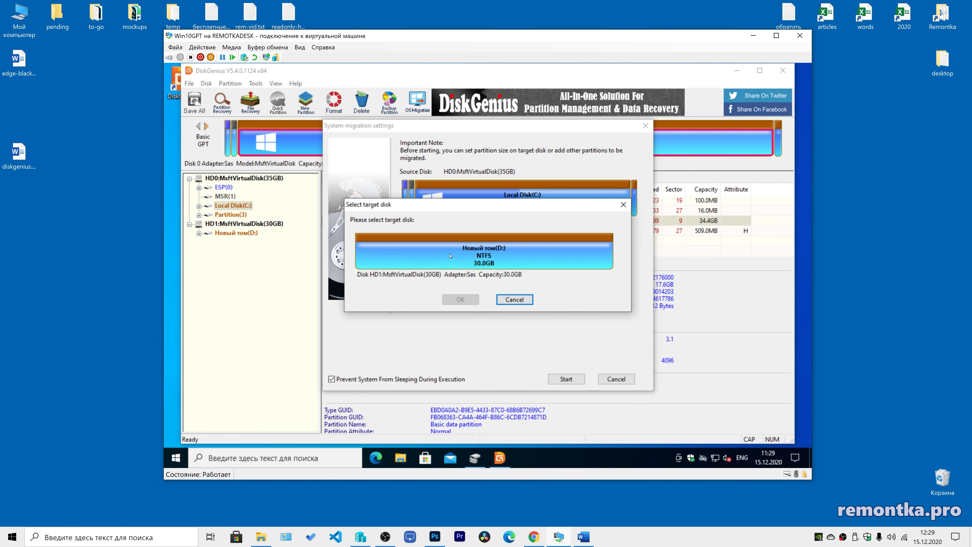
{"action": "left_click", "coordinate": [460, 253]}
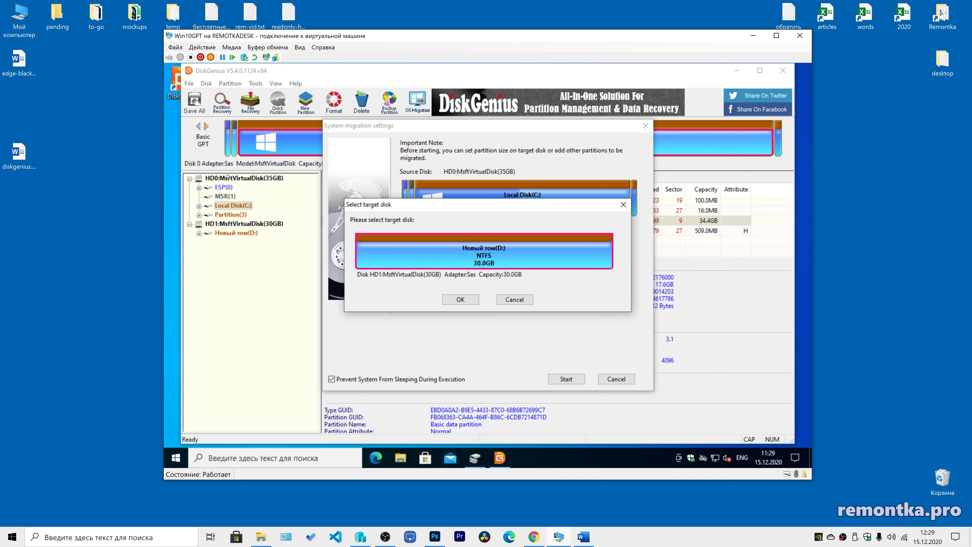
{"action": "left_click", "coordinate": [463, 301]}
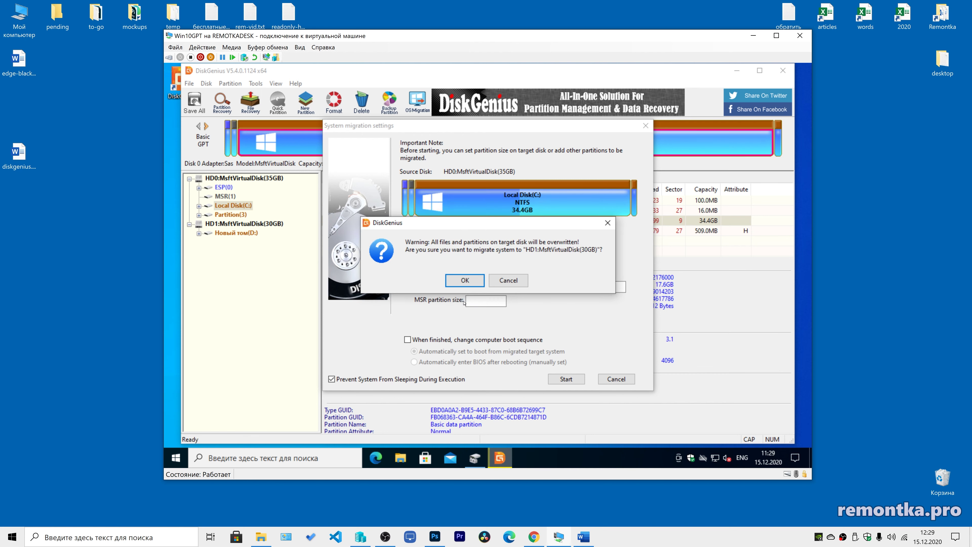
{"action": "left_click", "coordinate": [467, 284]}
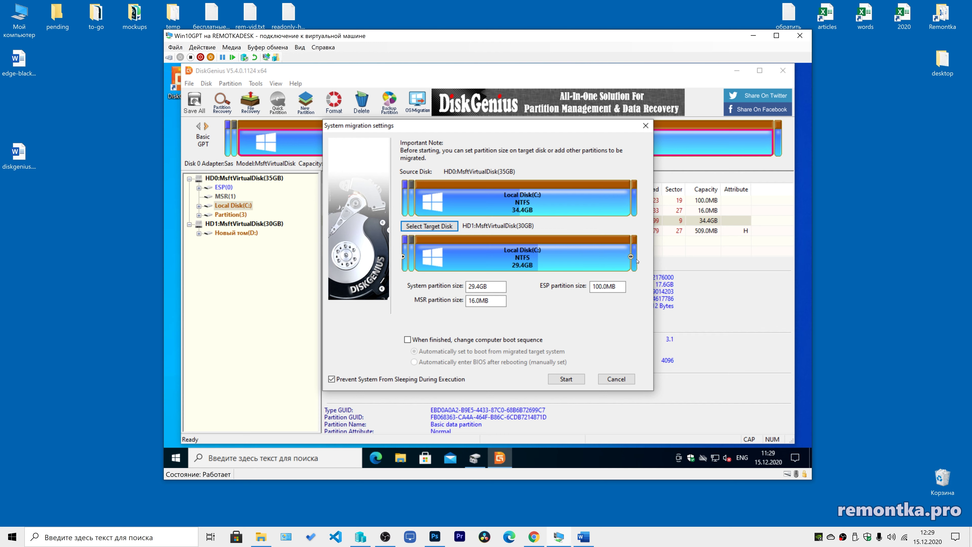
Shrink the migrated system partition to about 20.9 GB, bring up the migration method choice, and cancel the migration
{"action": "left_click_drag", "start_coordinate": [631, 257], "coordinate": [570, 257]}
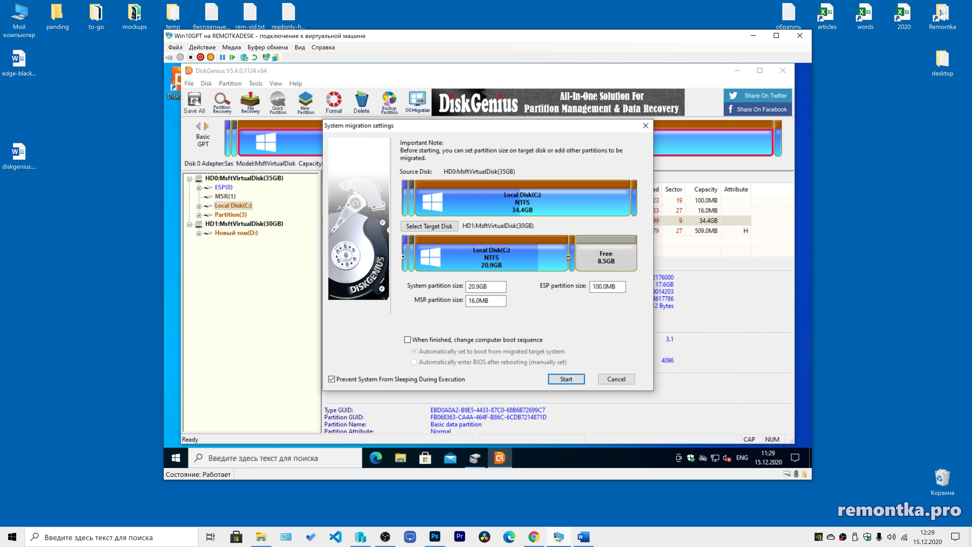
{"action": "left_click", "coordinate": [569, 379]}
{"action": "left_click", "coordinate": [464, 283]}
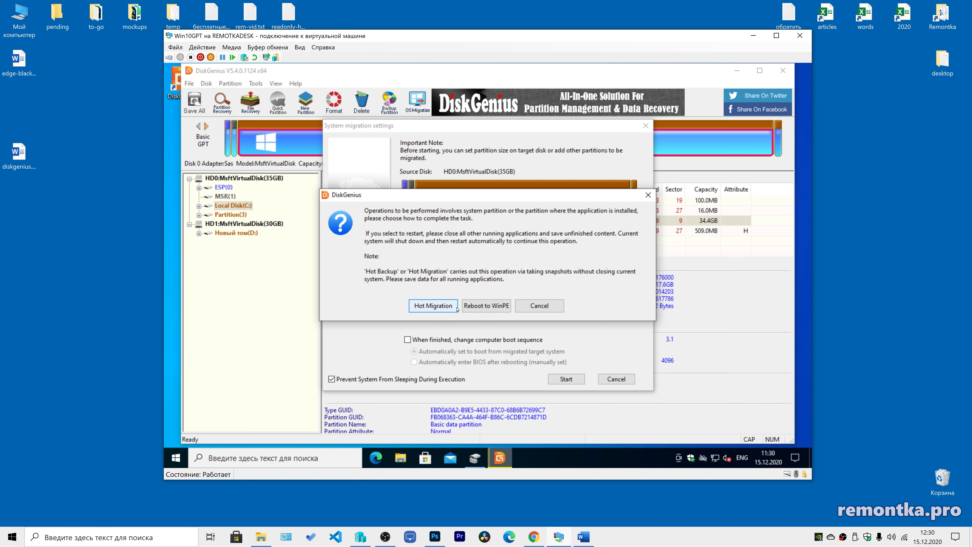
{"action": "left_click", "coordinate": [648, 196]}
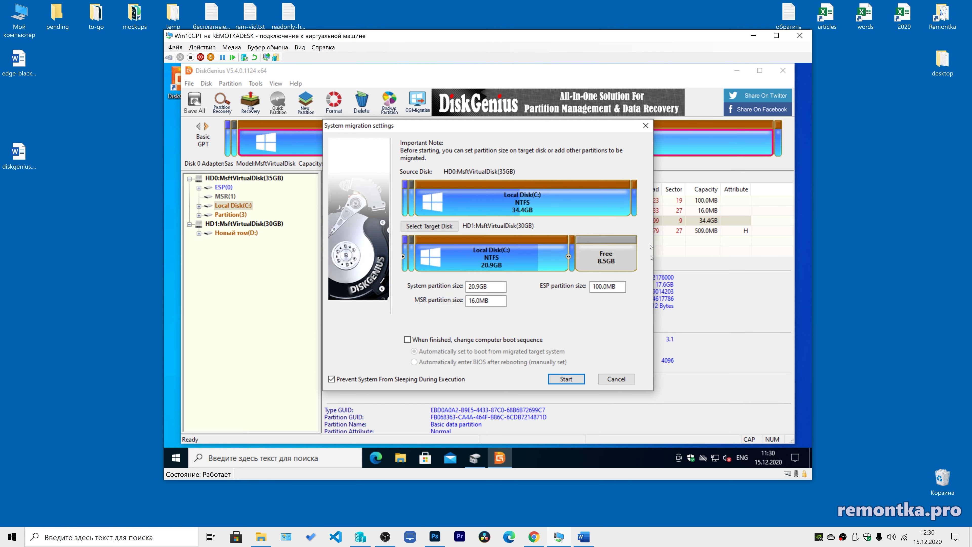
{"action": "left_click", "coordinate": [613, 380]}
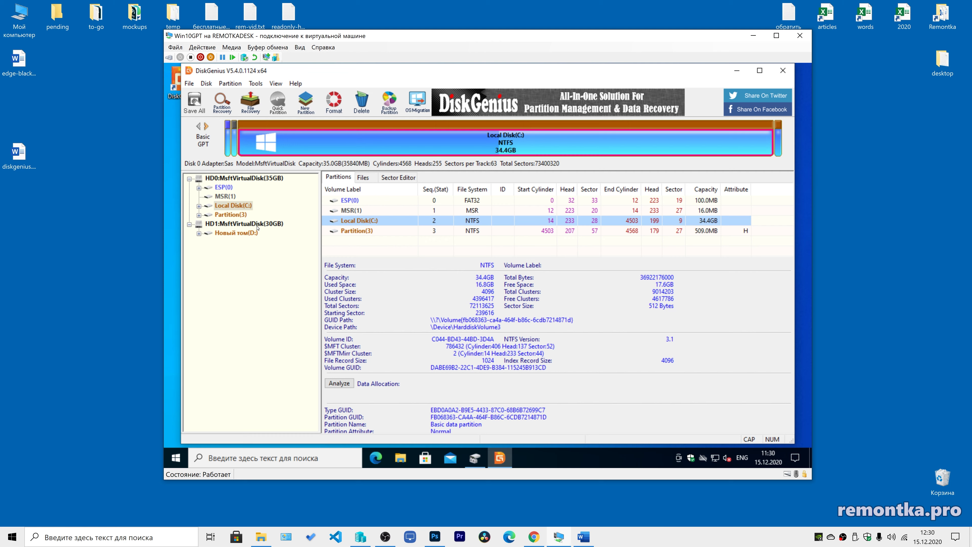
Convert the HD1:MsftVirtualDisk(30GB) disk to an MBR partition table and write the changes to disk
{"action": "right_click", "coordinate": [257, 226]}
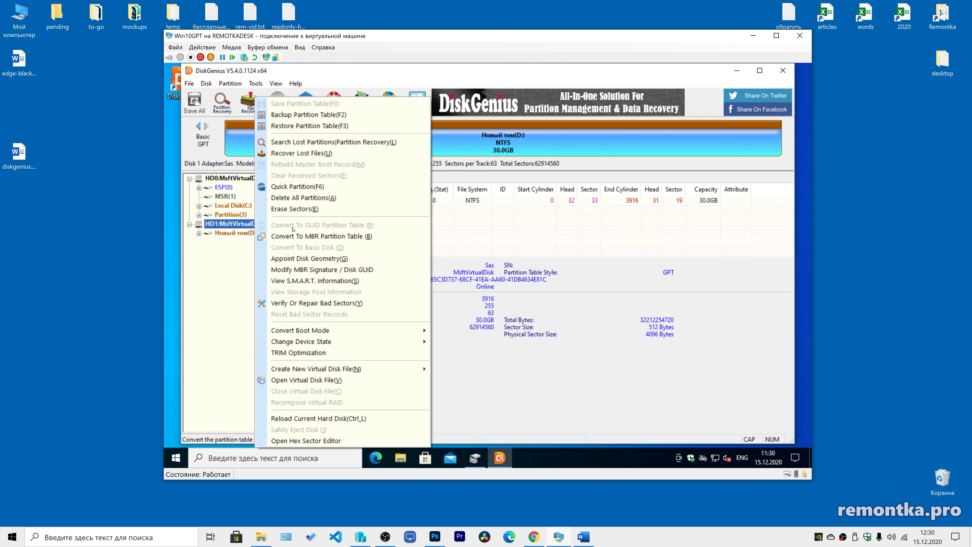
{"action": "left_click", "coordinate": [315, 236]}
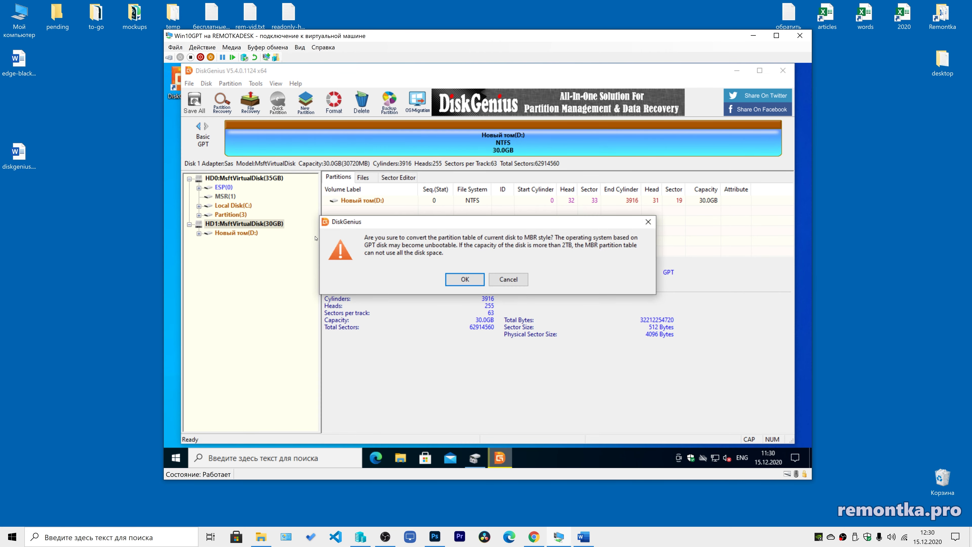
{"action": "left_click", "coordinate": [462, 279]}
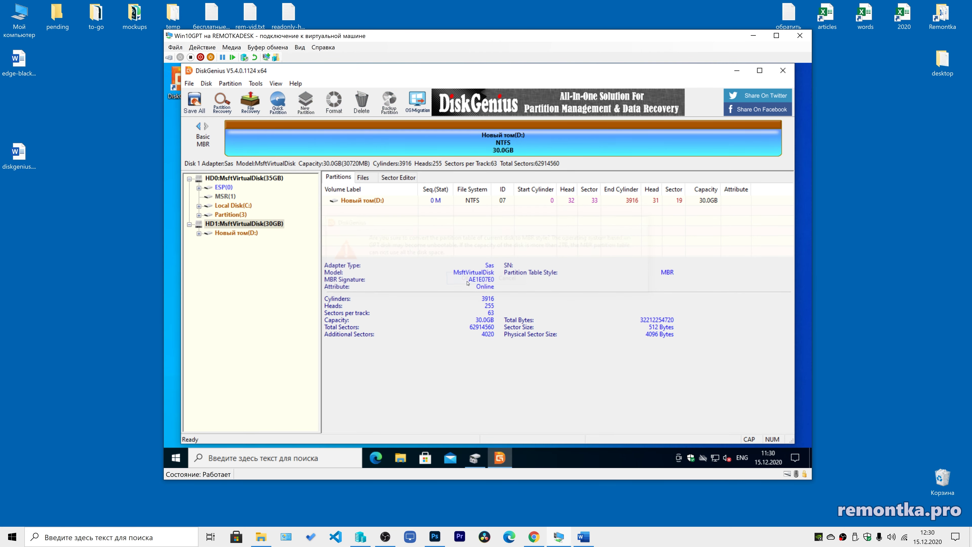
{"action": "left_click", "coordinate": [195, 109]}
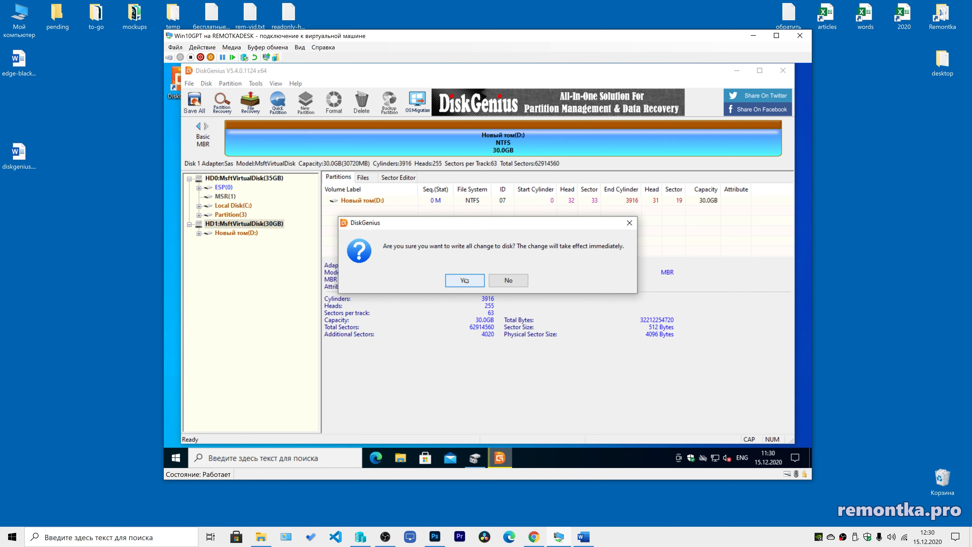
{"action": "left_click", "coordinate": [466, 283]}
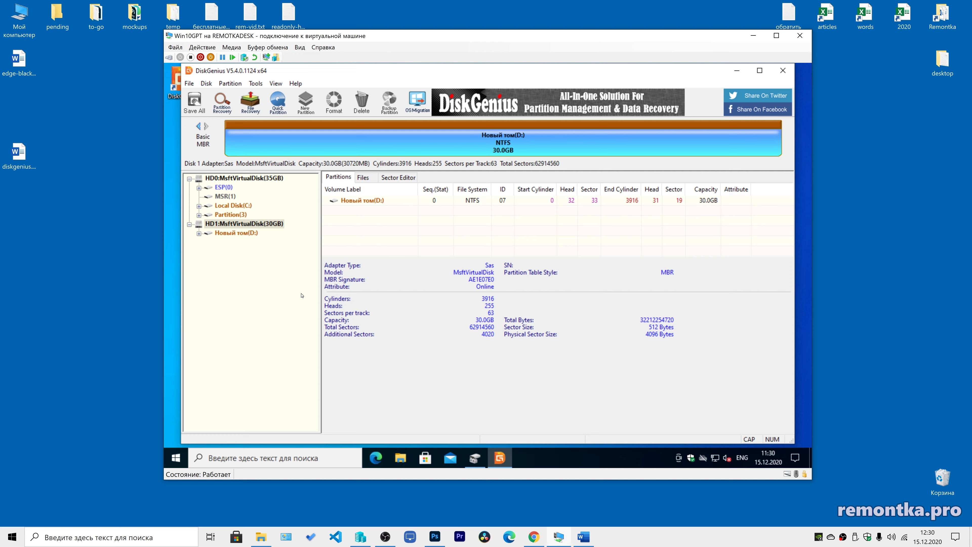
{"action": "left_click", "coordinate": [256, 84]}
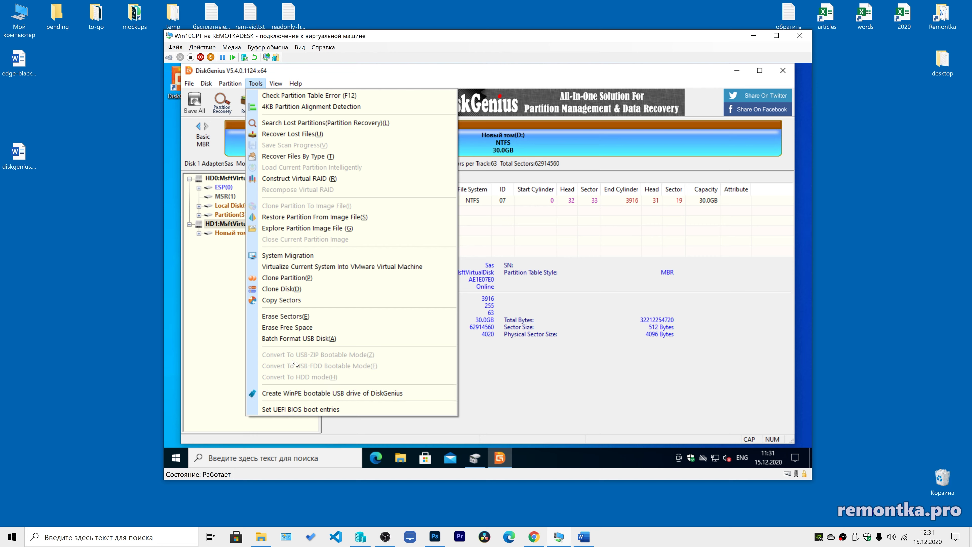
{"action": "left_click", "coordinate": [213, 320]}
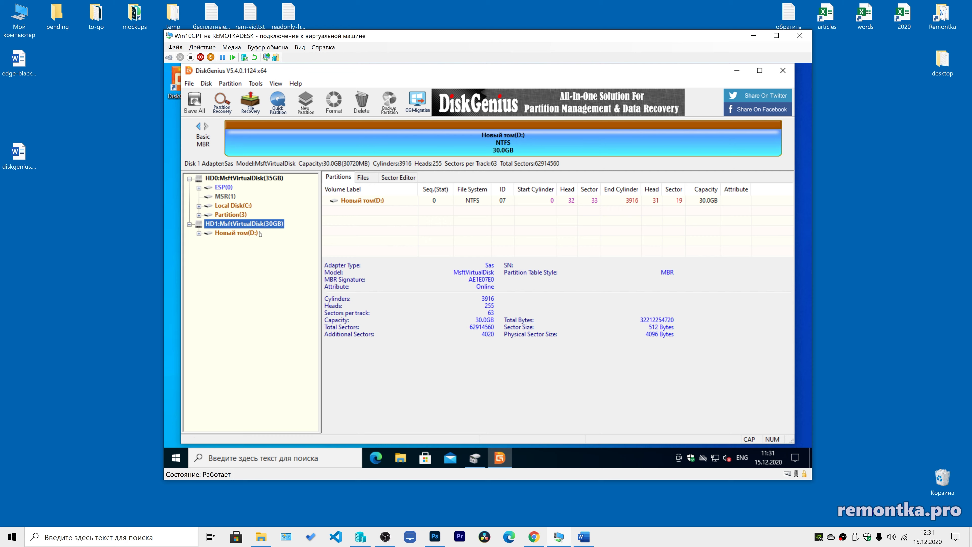
Set up a split of partition D: on HD1 into about 19.96 GB and a new 10.04 GB partition, and cancel it
{"action": "left_click", "coordinate": [480, 155]}
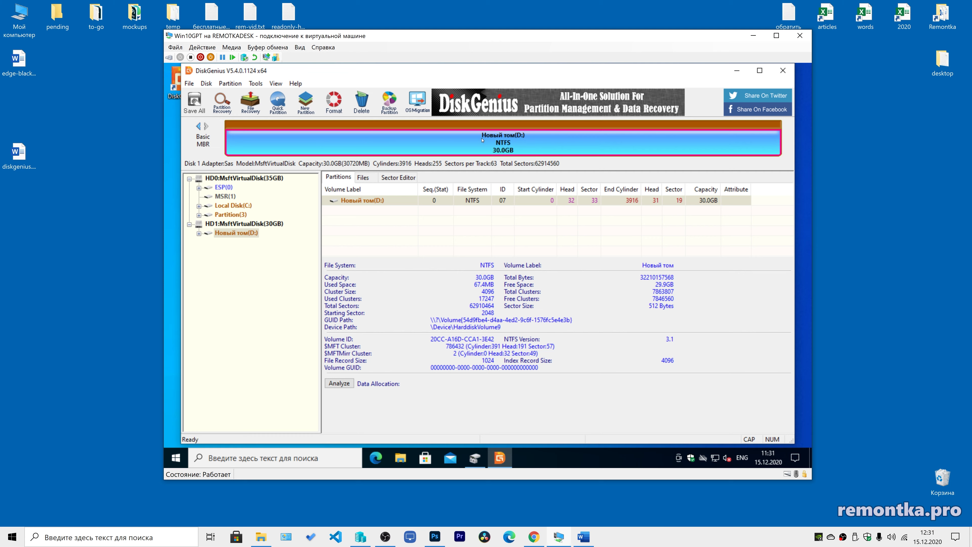
{"action": "right_click", "coordinate": [437, 145]}
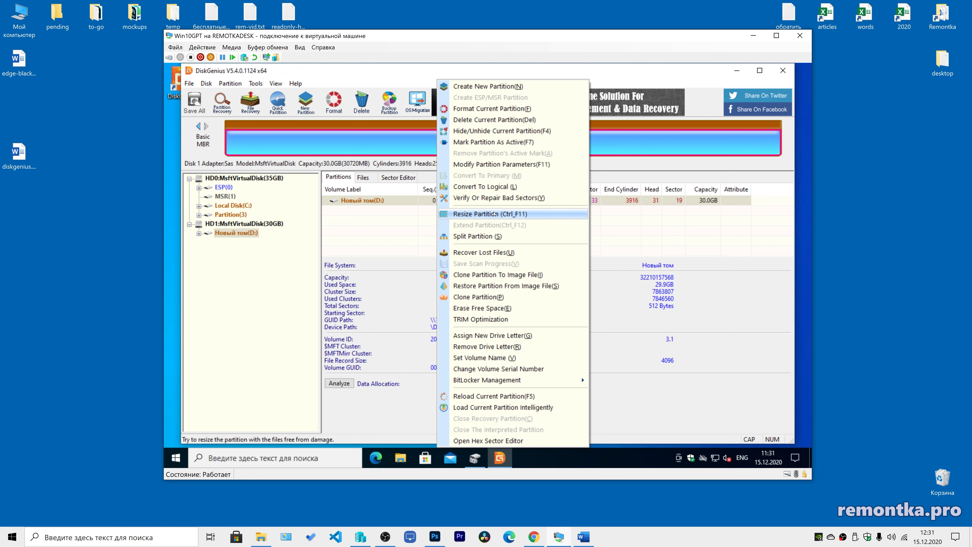
{"action": "left_click", "coordinate": [486, 238]}
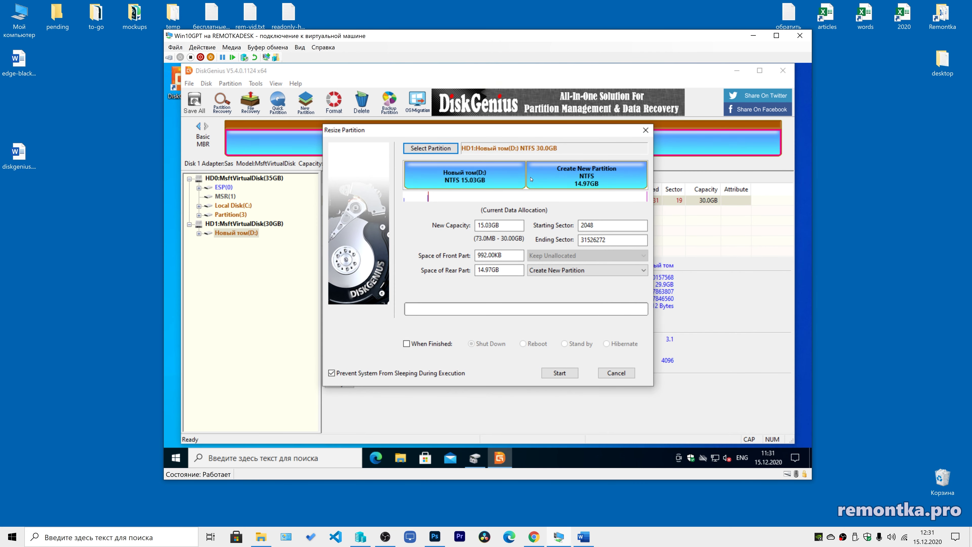
{"action": "left_click_drag", "start_coordinate": [527, 177], "coordinate": [566, 174]}
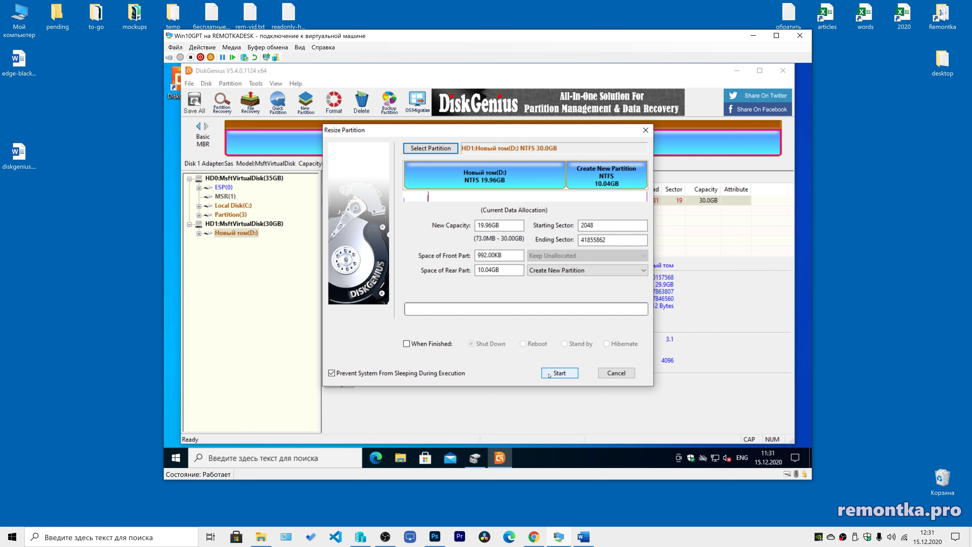
{"action": "left_click", "coordinate": [614, 375]}
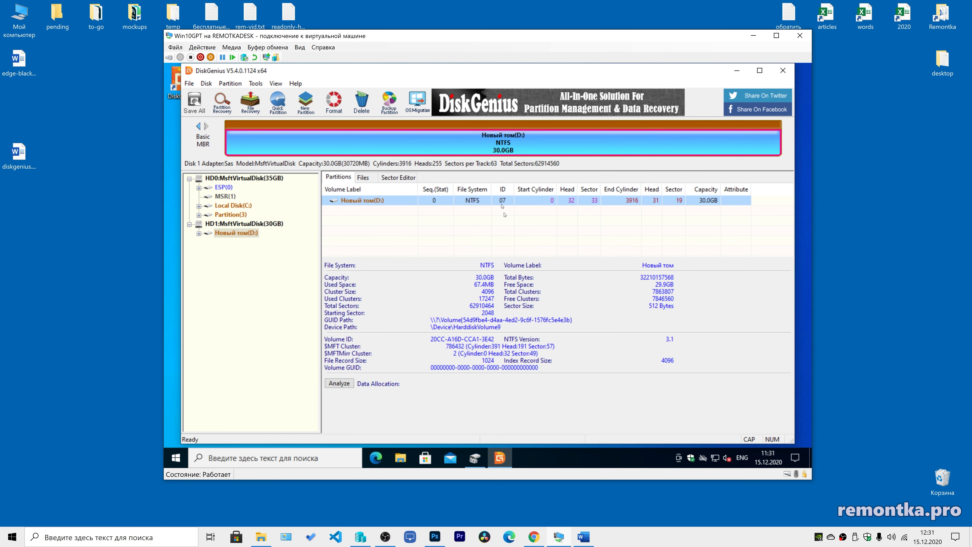
{"action": "right_click", "coordinate": [405, 144]}
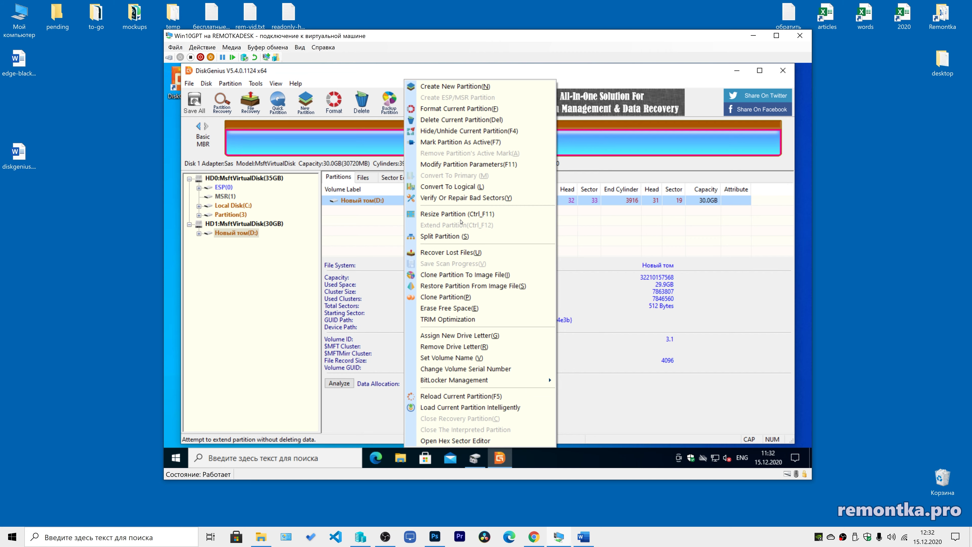
{"action": "left_click", "coordinate": [281, 270]}
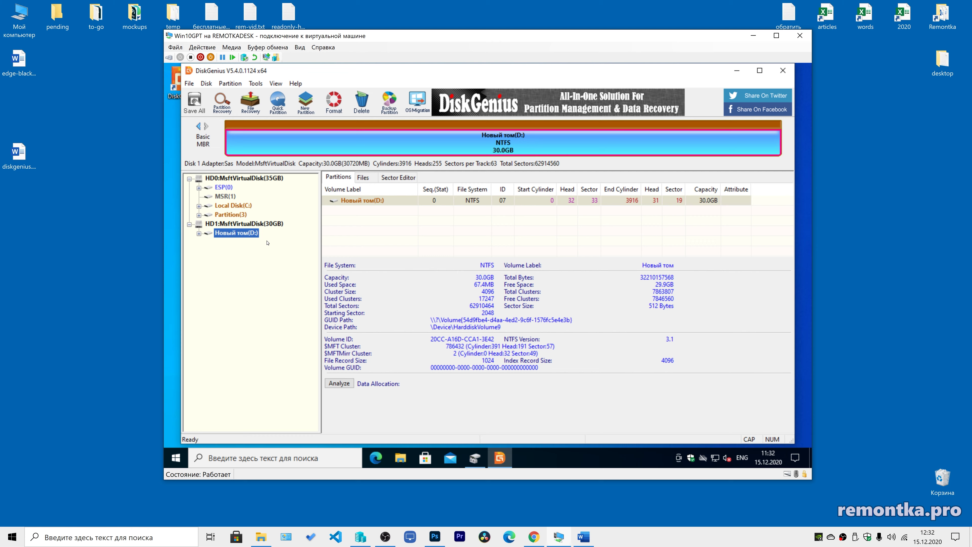
Configure a Quick Partition of HD1:MsftVirtualDisk(30GB) with the GUID table style and five partitions, and cancel it
{"action": "right_click", "coordinate": [249, 224]}
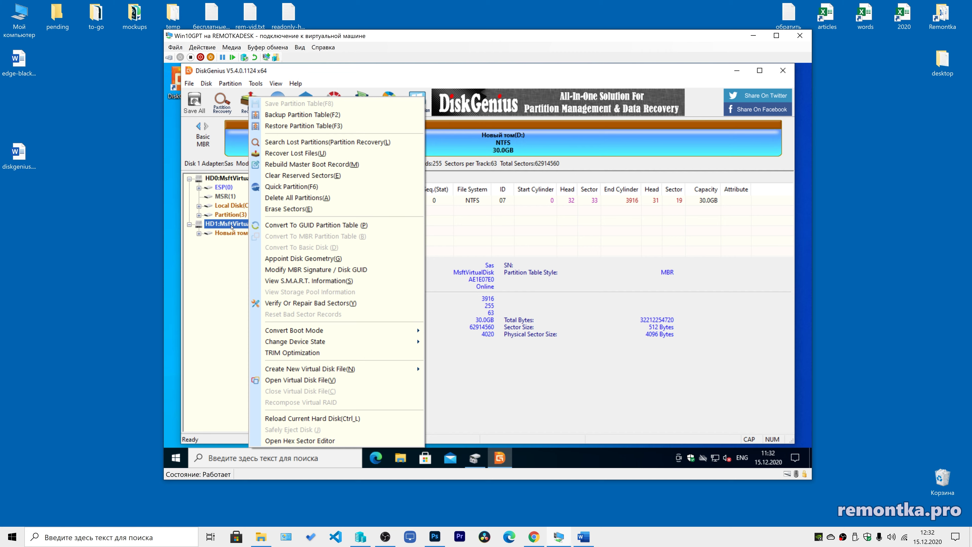
{"action": "left_click", "coordinate": [302, 188]}
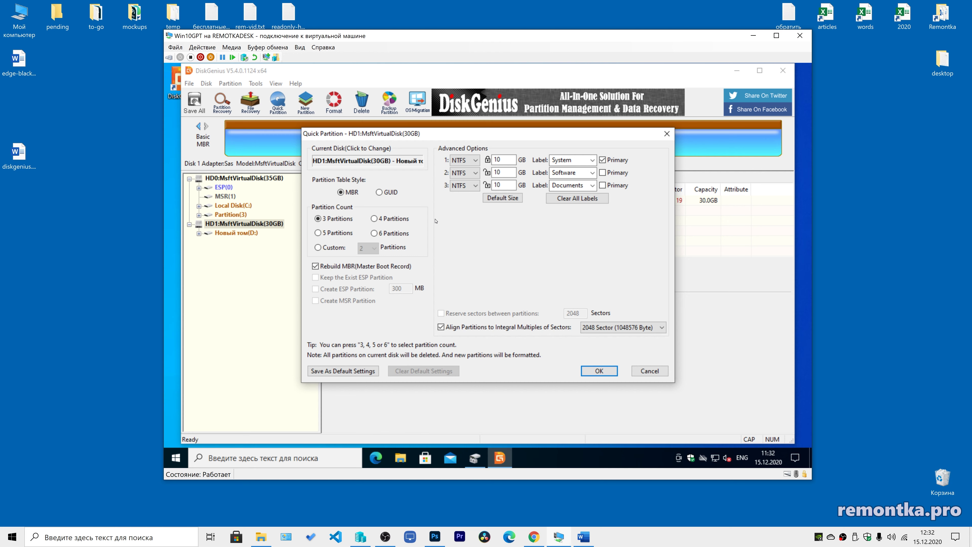
{"action": "left_click", "coordinate": [380, 193]}
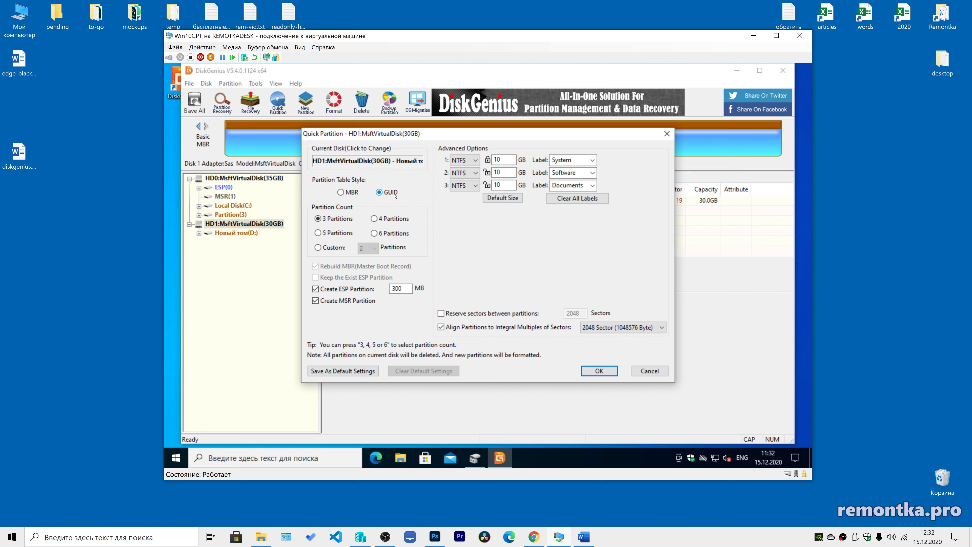
{"action": "left_click", "coordinate": [318, 233]}
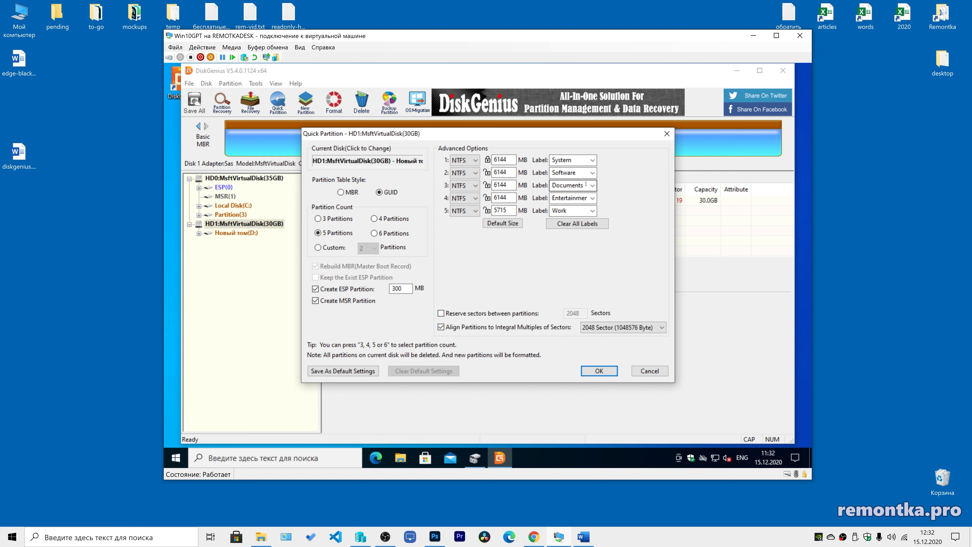
{"action": "left_click", "coordinate": [551, 186]}
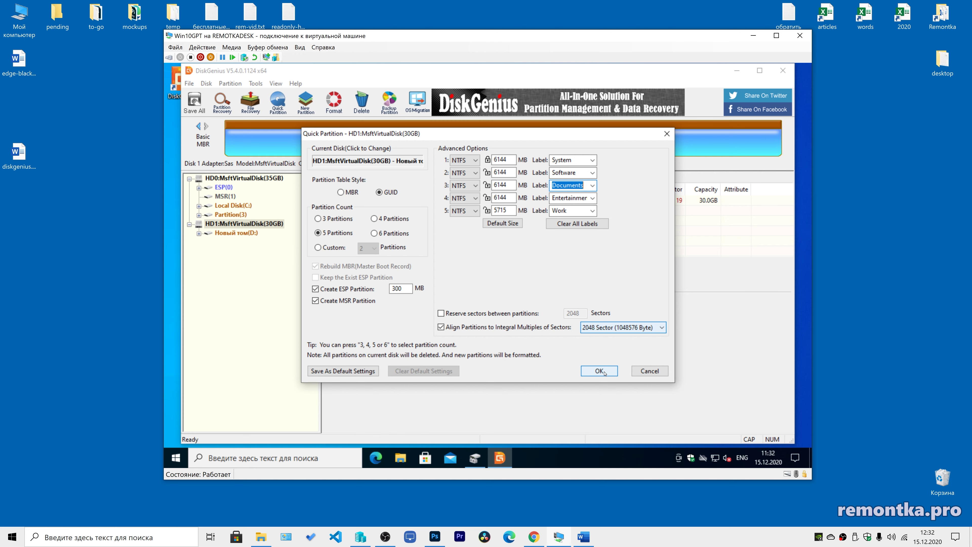
{"action": "left_click", "coordinate": [649, 371]}
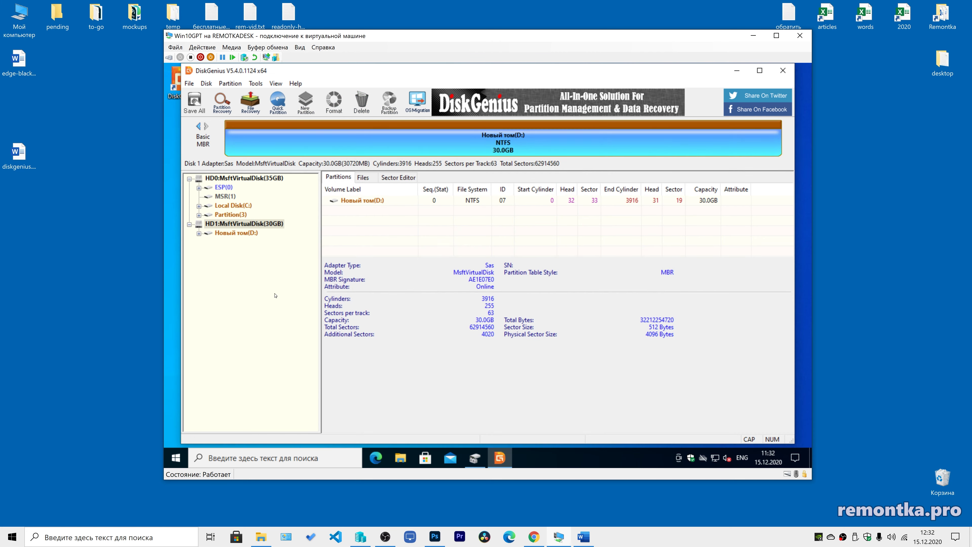
Scan partition D: on HD1 for lost files with deleted-file, complete and known-file-type recovery enabled, and end the scan early
{"action": "right_click", "coordinate": [245, 226]}
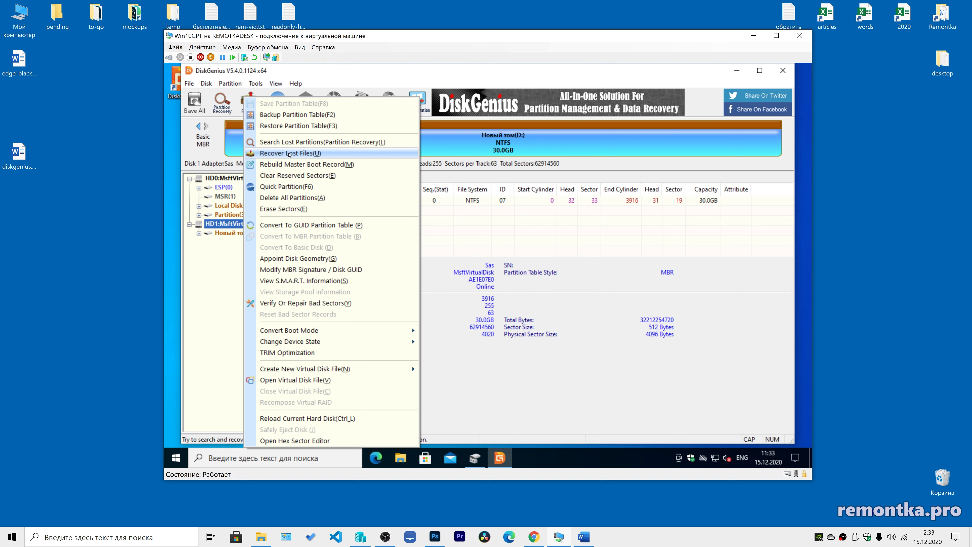
{"action": "left_click", "coordinate": [226, 233]}
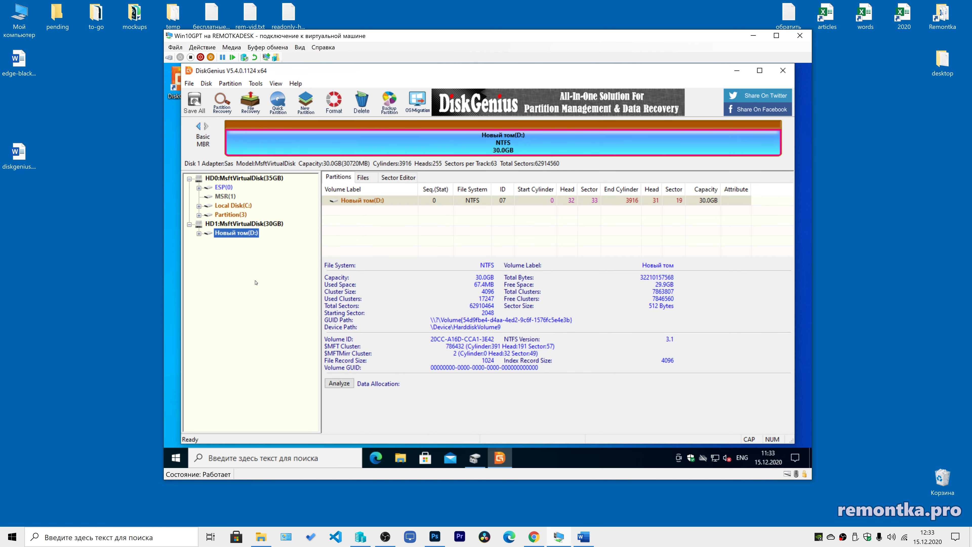
{"action": "right_click", "coordinate": [228, 236]}
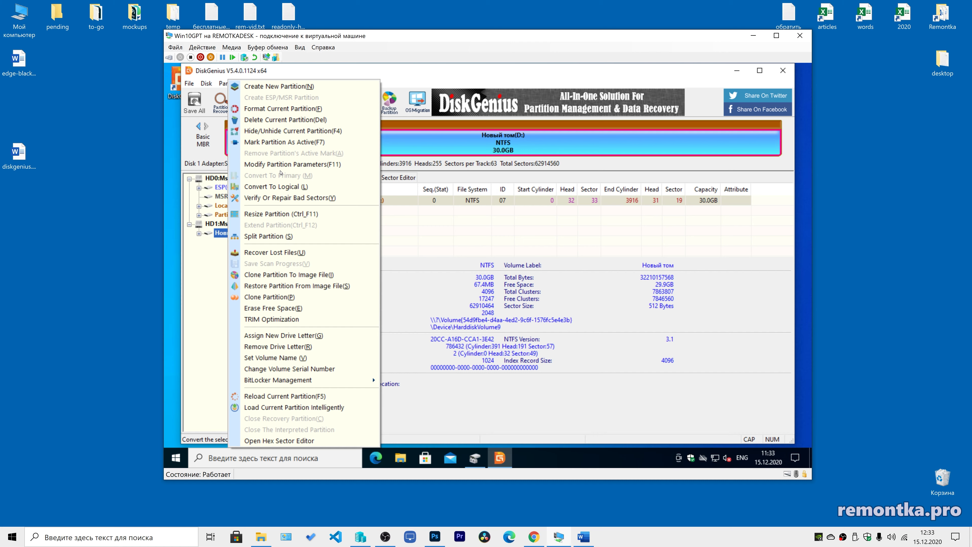
{"action": "left_click", "coordinate": [279, 253]}
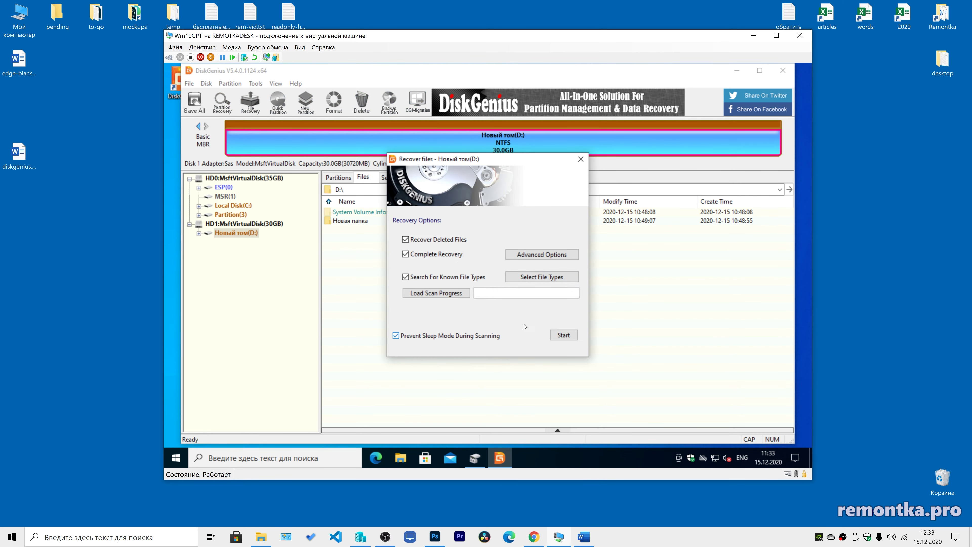
{"action": "left_click", "coordinate": [564, 335]}
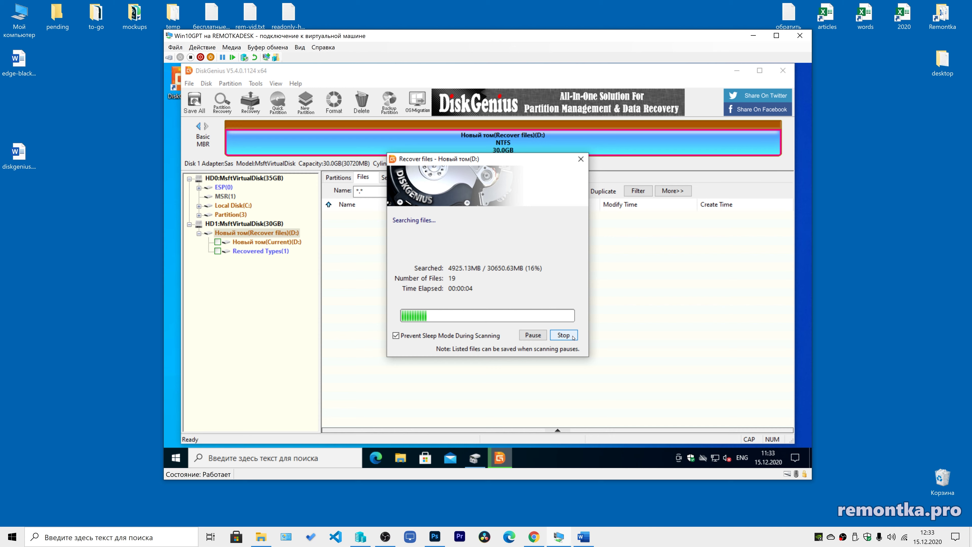
{"action": "left_click", "coordinate": [564, 335]}
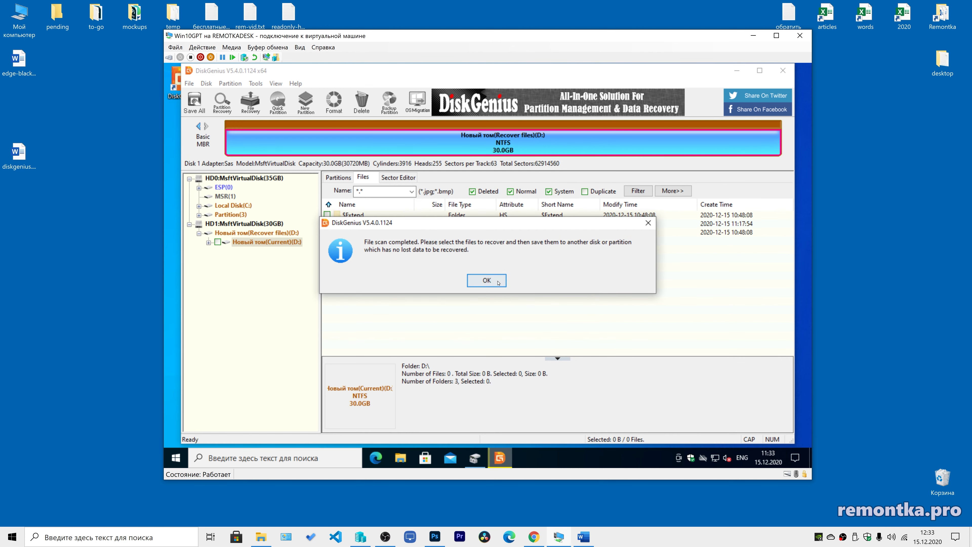
{"action": "left_click", "coordinate": [486, 283]}
Mark the $RmMetadata folder inside $Extend for recovery, view its copy destinations without copying, and collapse the scan results of partition D:
{"action": "left_click", "coordinate": [209, 242]}
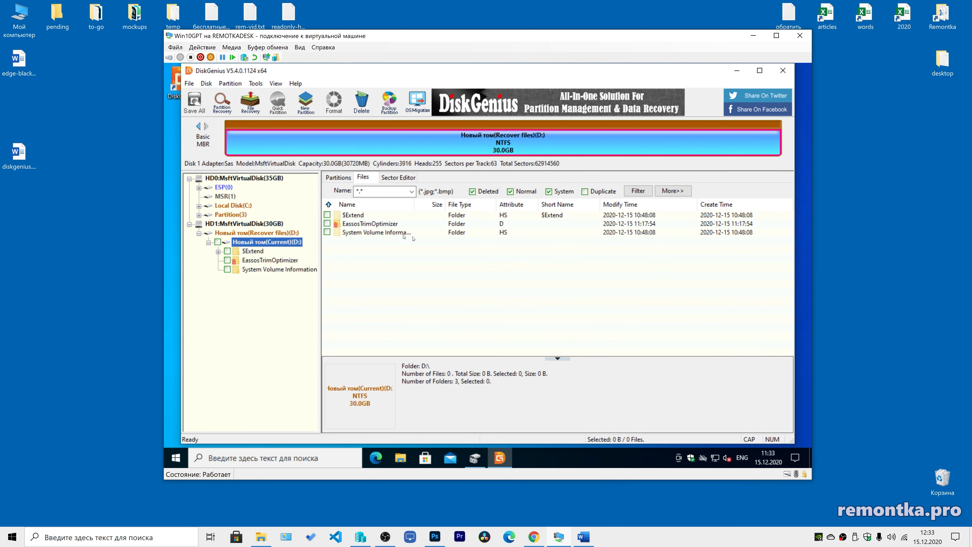
{"action": "left_click", "coordinate": [218, 251]}
{"action": "left_click", "coordinate": [237, 261]}
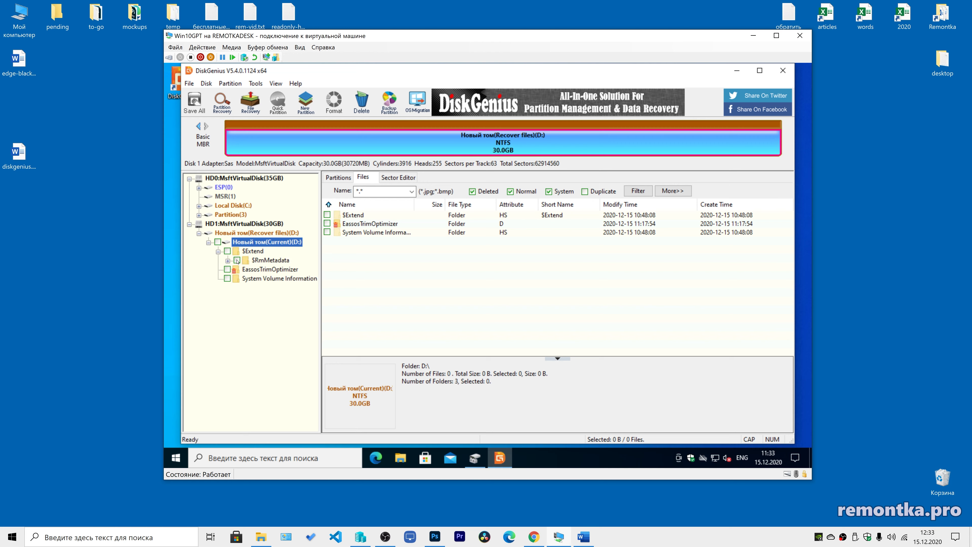
{"action": "right_click", "coordinate": [271, 261]}
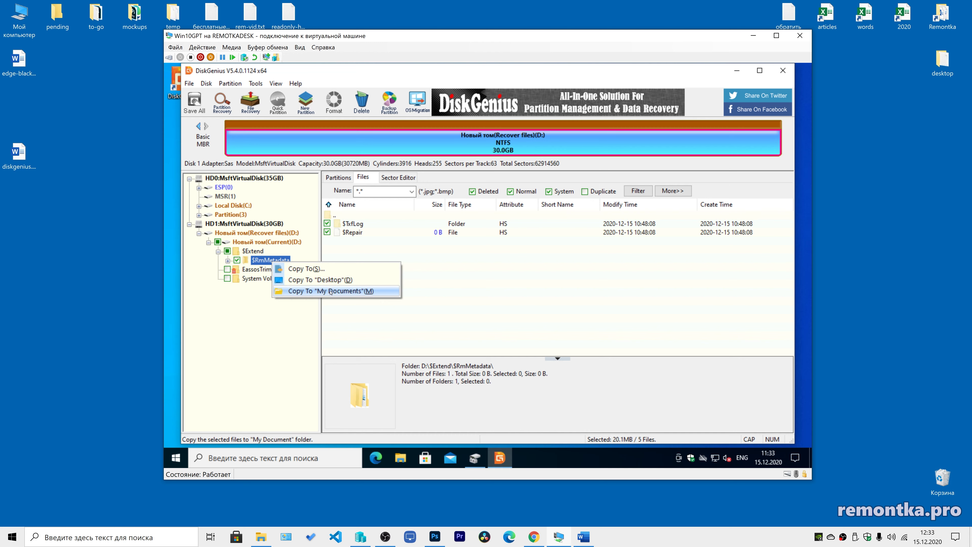
{"action": "left_click", "coordinate": [260, 326]}
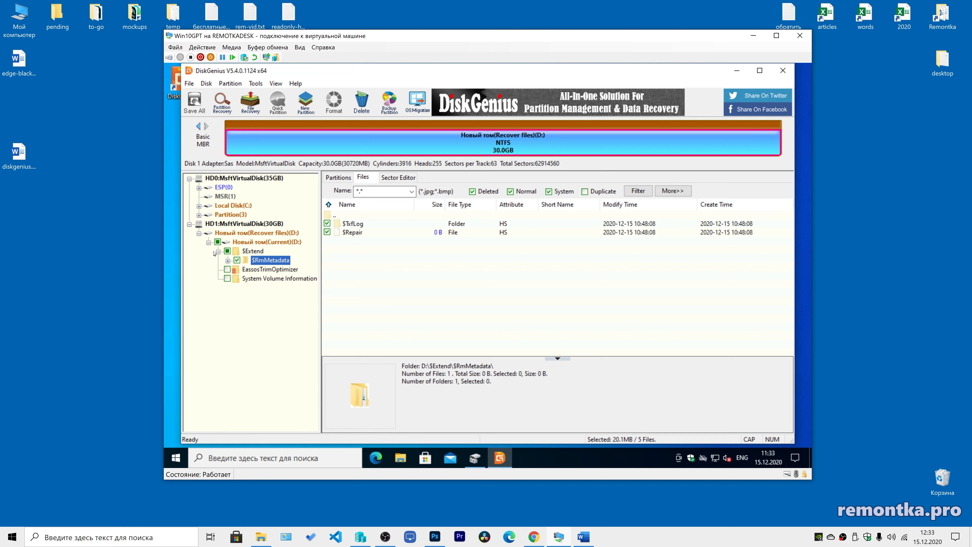
{"action": "left_click", "coordinate": [199, 234]}
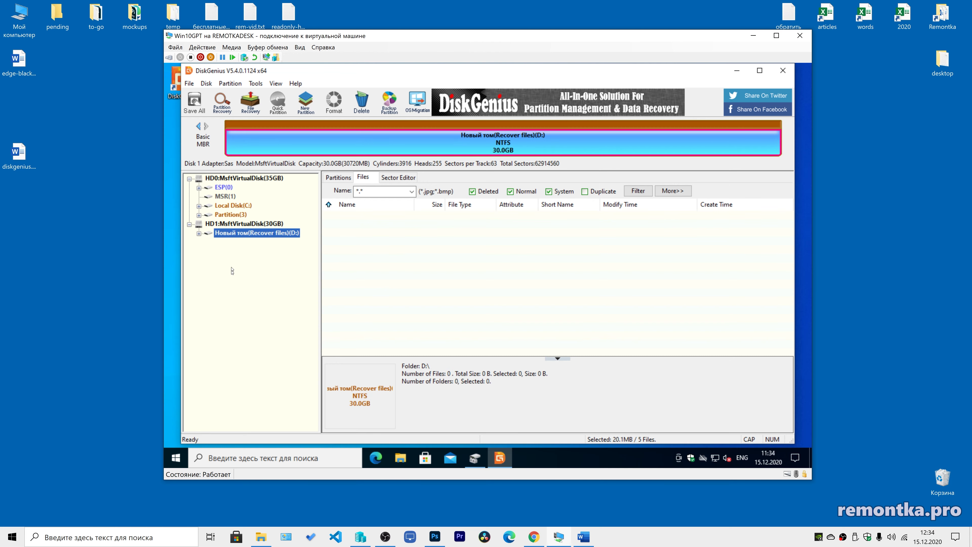
Open the bad sector verification and repair tool for partition D: on HD1
{"action": "right_click", "coordinate": [230, 235]}
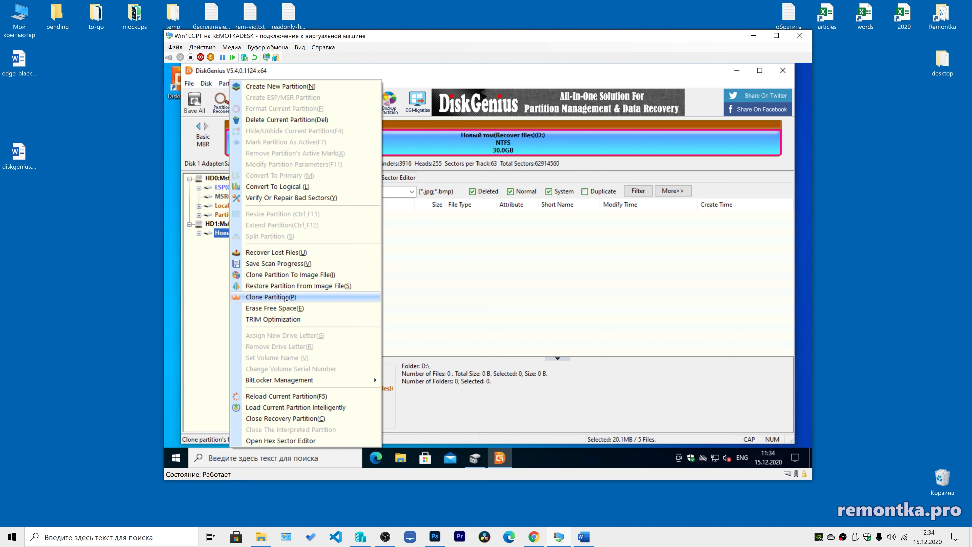
{"action": "left_click", "coordinate": [286, 198]}
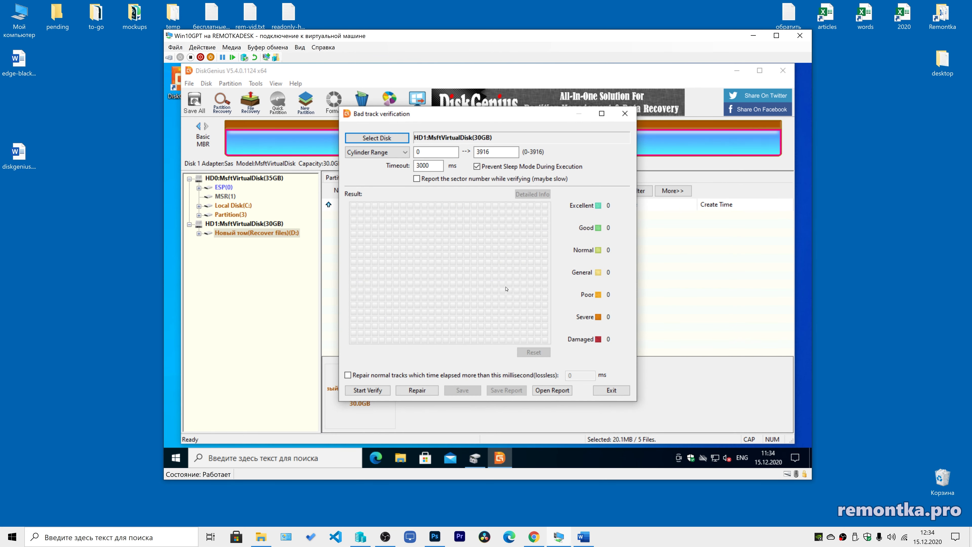